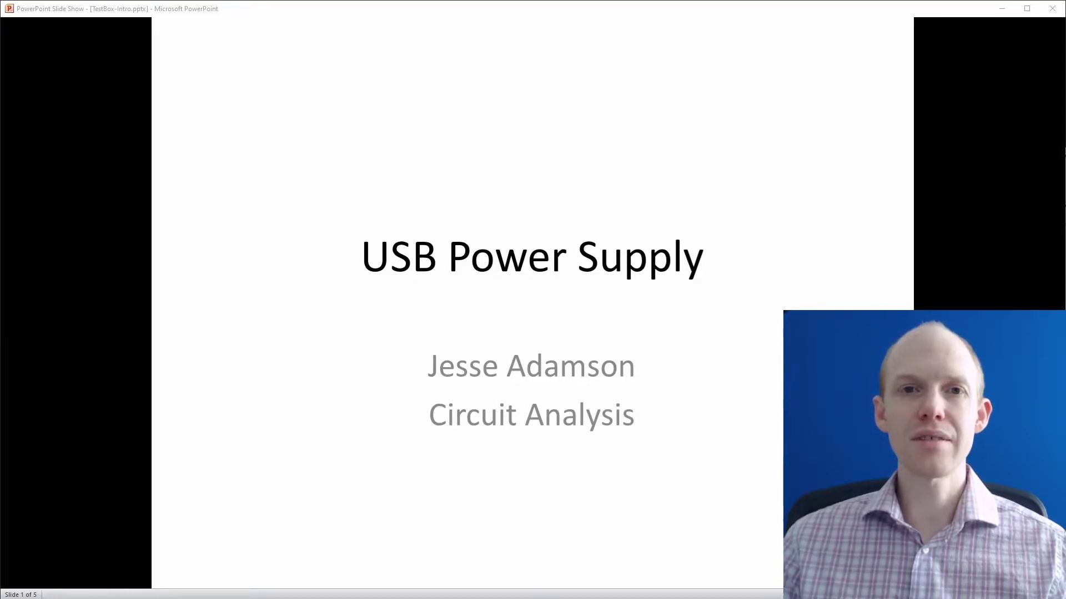
Advance the slide show to slide 2, Data Sheet, with its five-row specifications table.
key(Right)
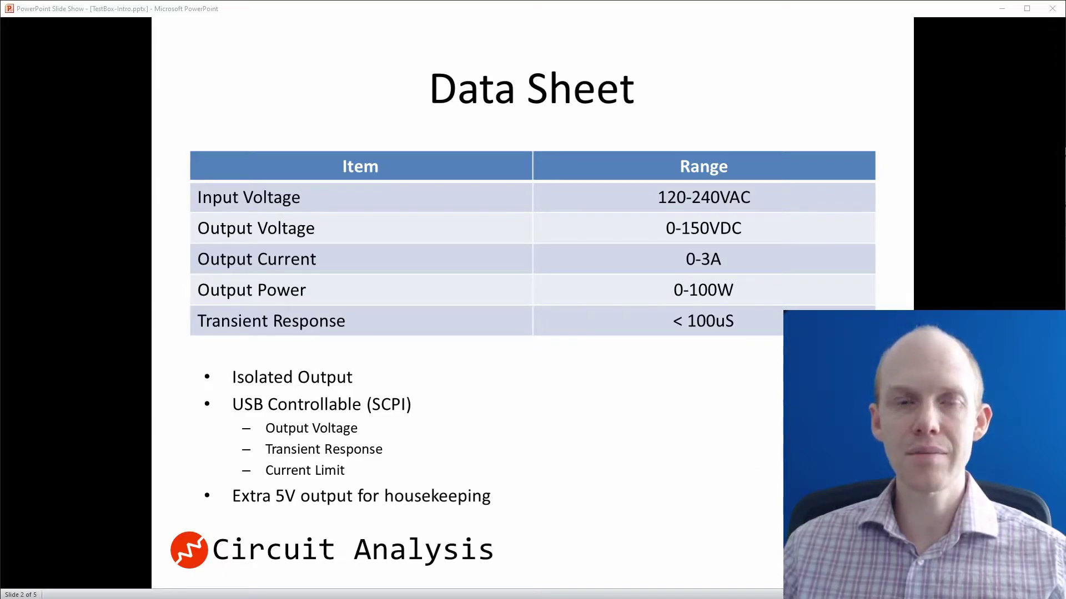
Advance to slide 3, Circuits, listing PFC Boost, isolated Buck, Fast Output and Controller.
key(Right)
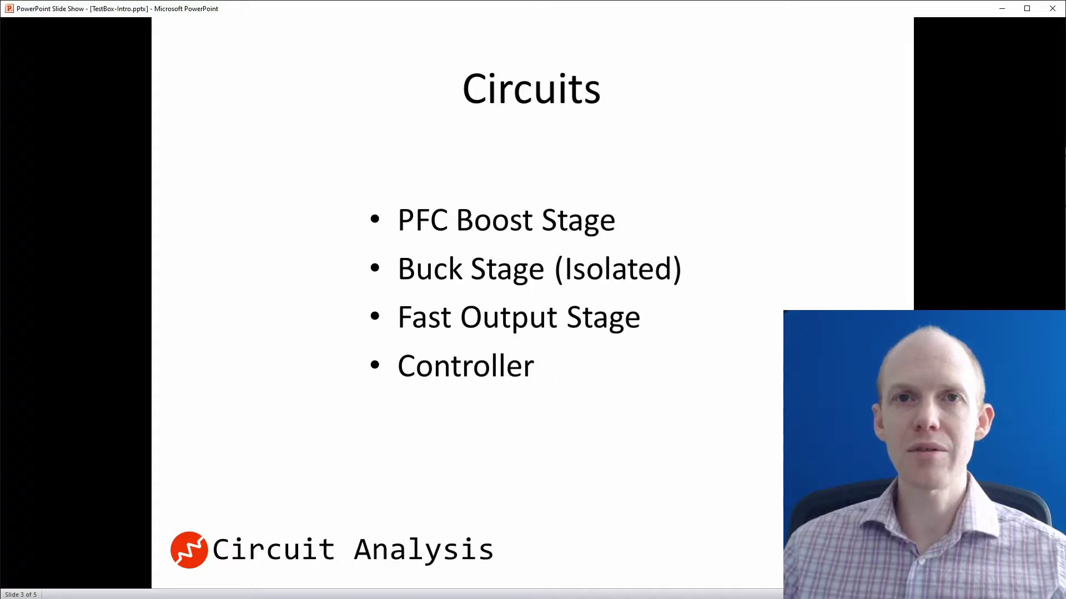
Advance the slide show to slide 4, Boost PFC Stage.
key(Right)
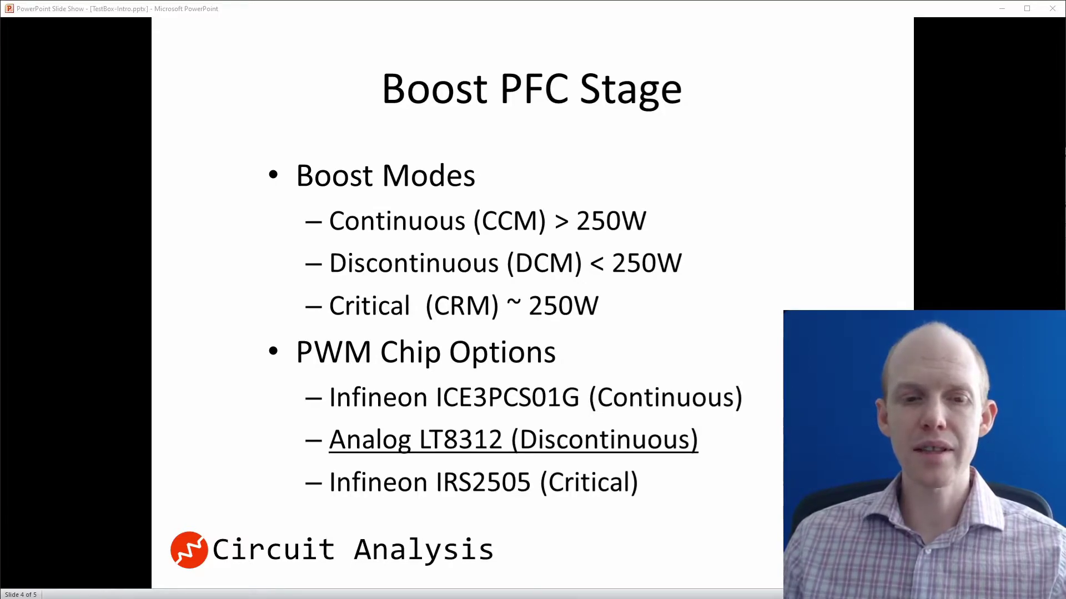
Switch to Acrobat Reader showing page 12 of the ON SEMI PFC handbook.
key(alt+Tab)
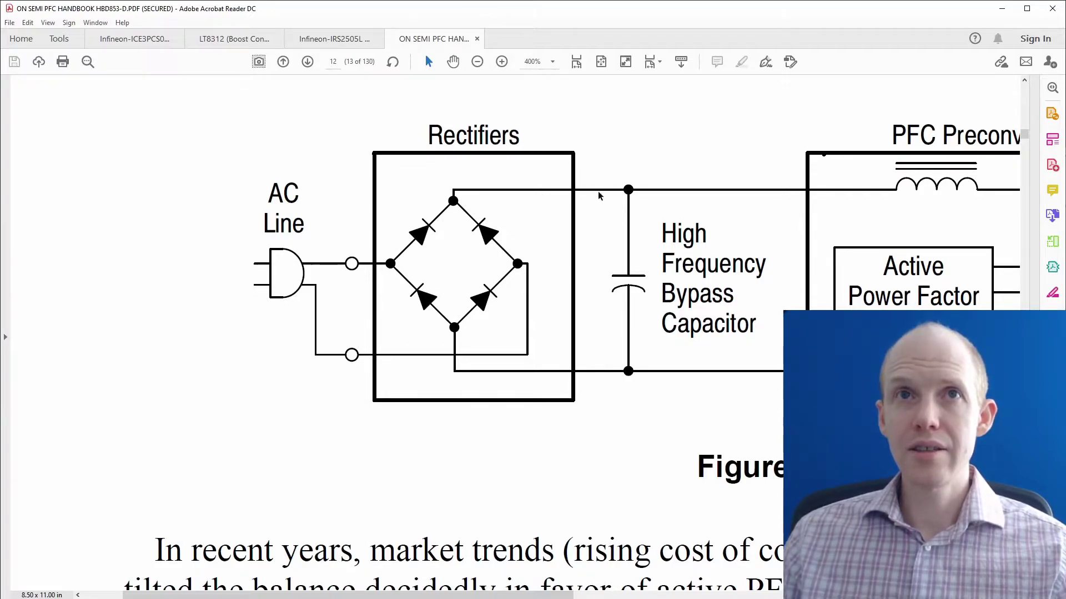
Pan the handbook page with the Hand tool past the Figure 1-4 caption to the waveform plot.
click(454, 62)
drag(757, 466, 306, 235)
drag(813, 443, 581, 139)
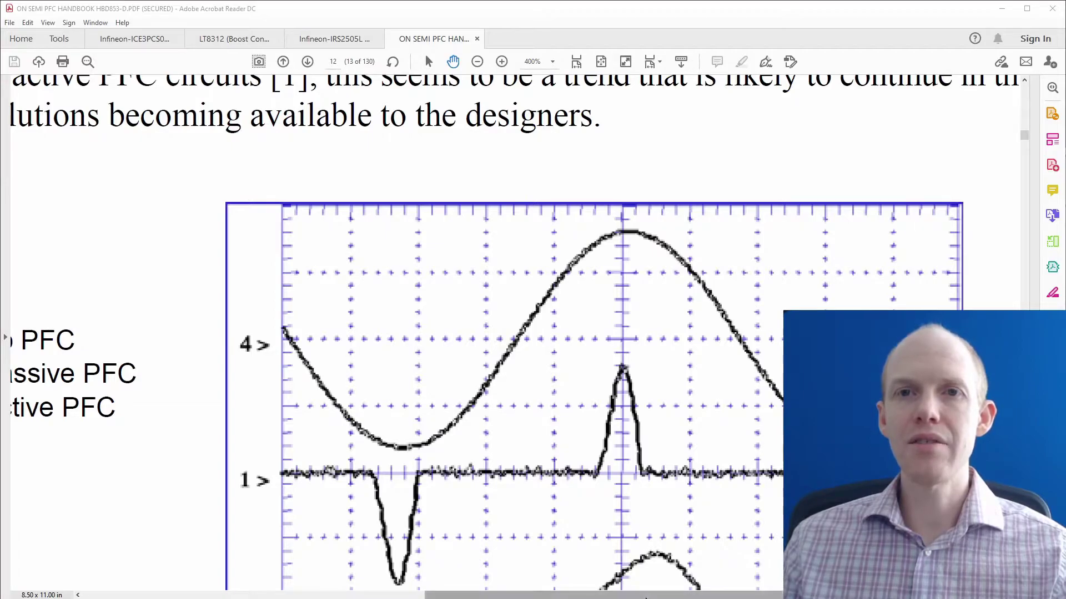
drag(646, 597, 682, 597)
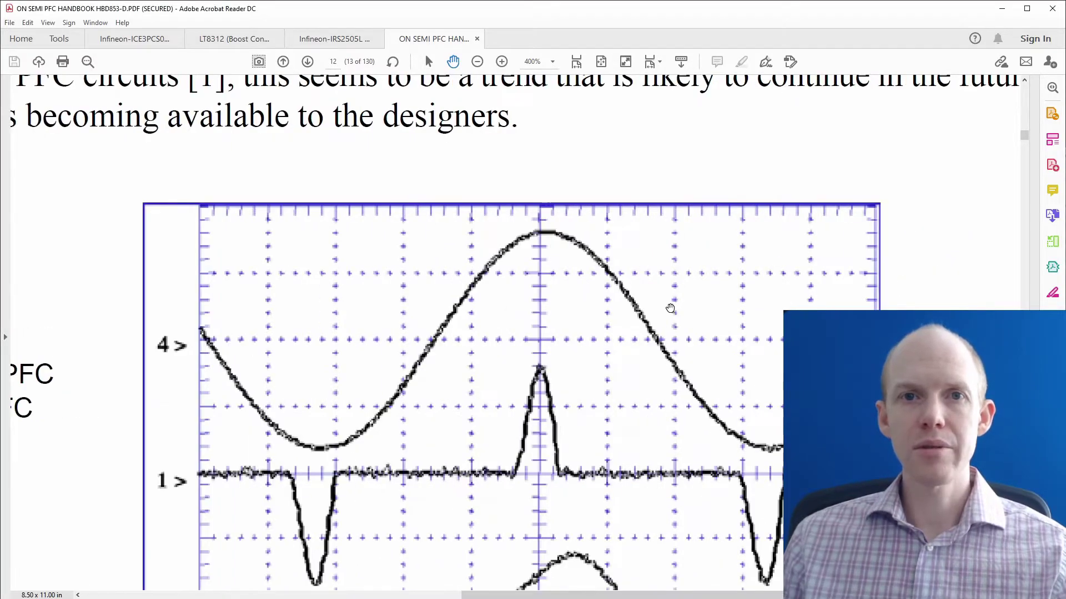
ctrl+scroll(736, 317, down, 3)
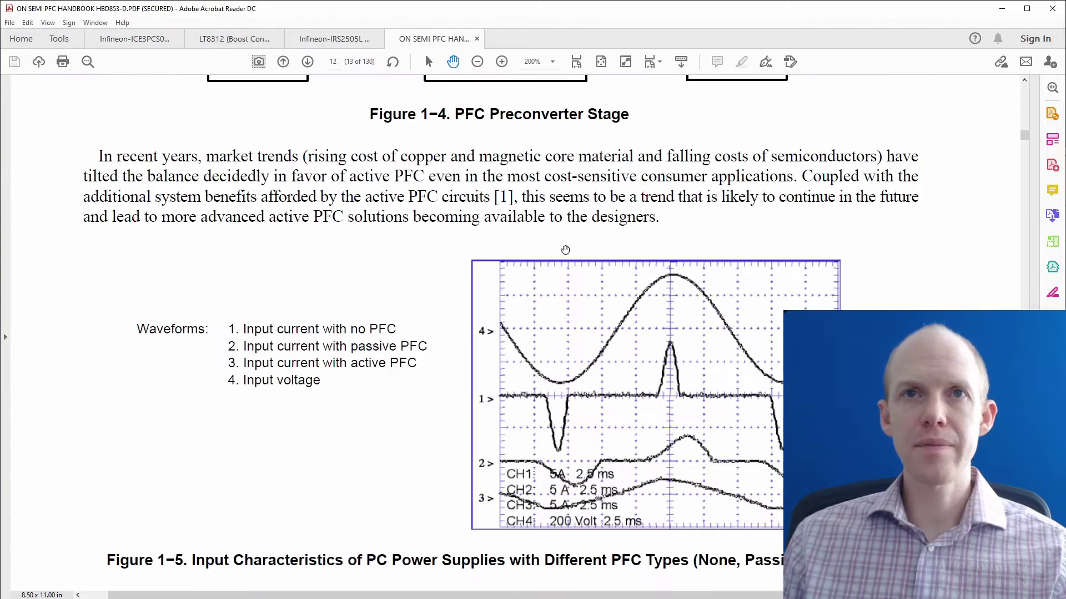
scroll(600, 532, up, 5)
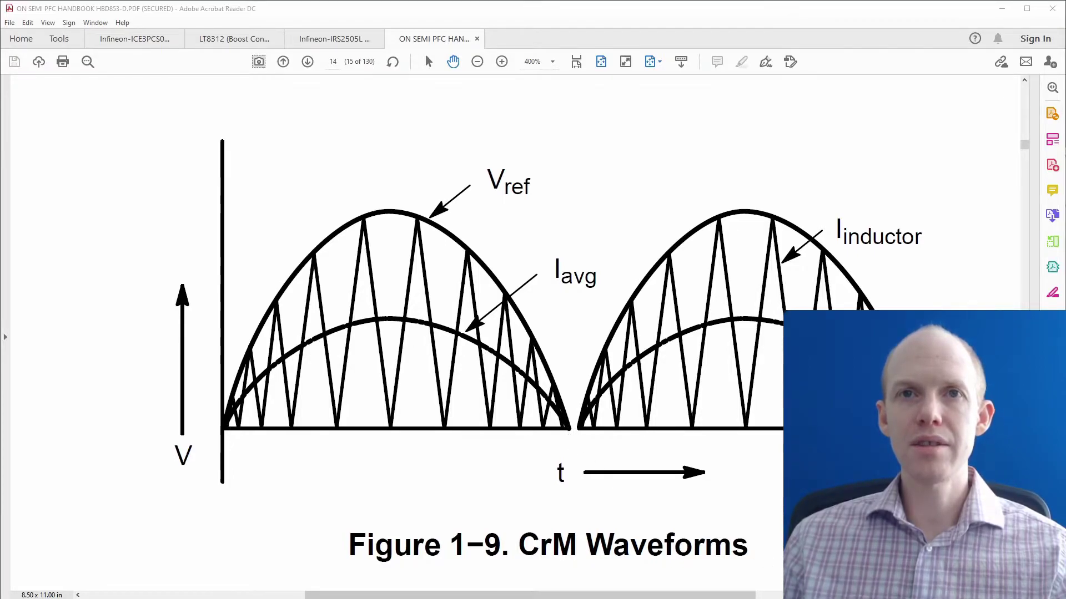
scroll(543, 337, up, 1)
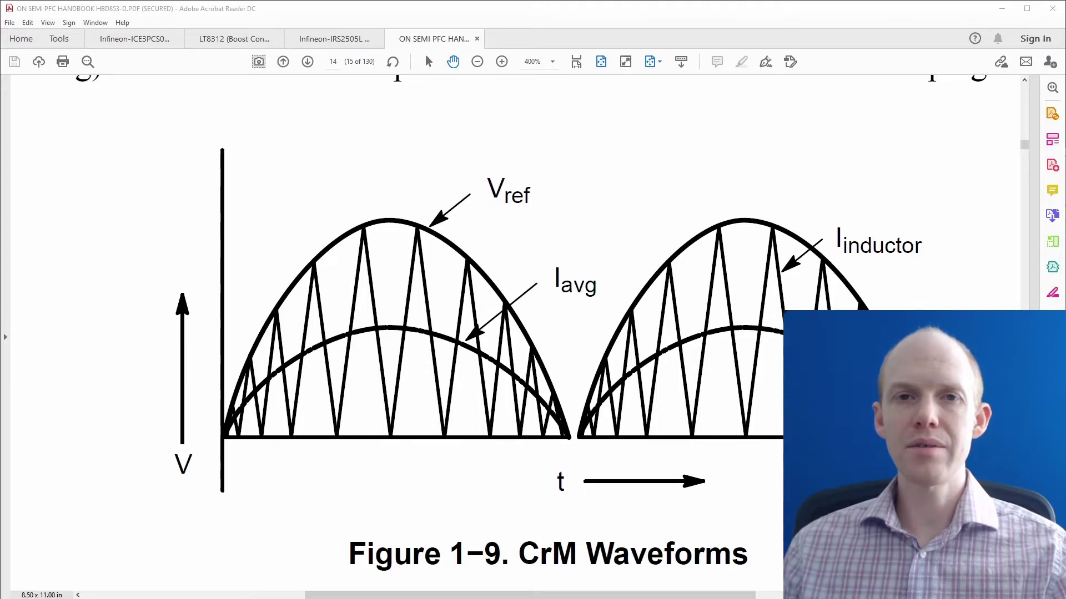
Go back to page 12's Figure 1-4 PFC Preconverter Stage diagram with Alt+Left.
key(alt+Left)
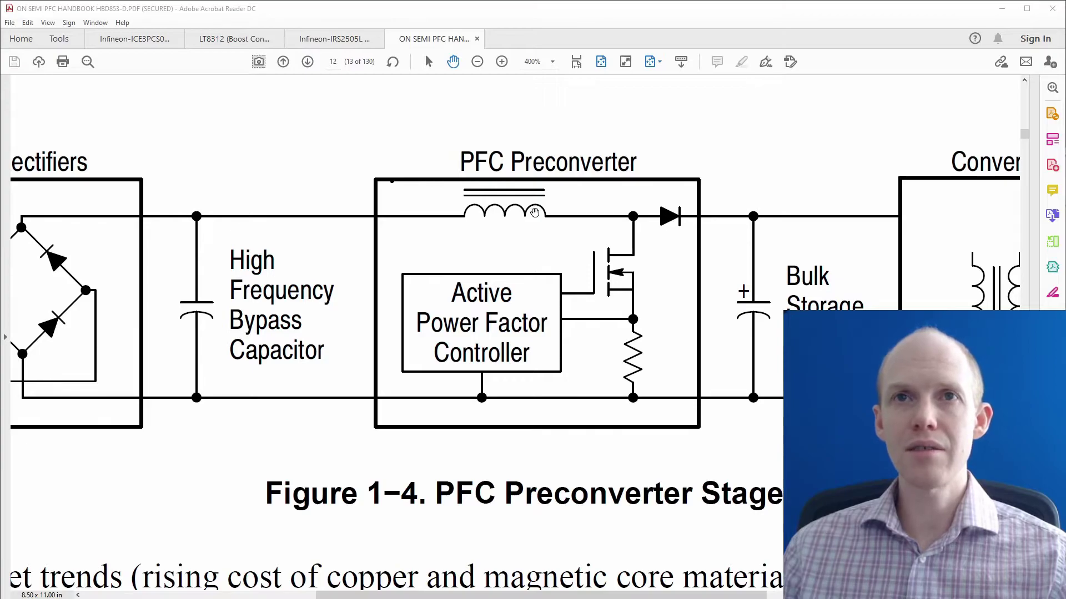
From the Boost PFC Stage slide, open the 'Analog LT8312 (Discontinuous)' datasheet link.
key(alt+Tab)
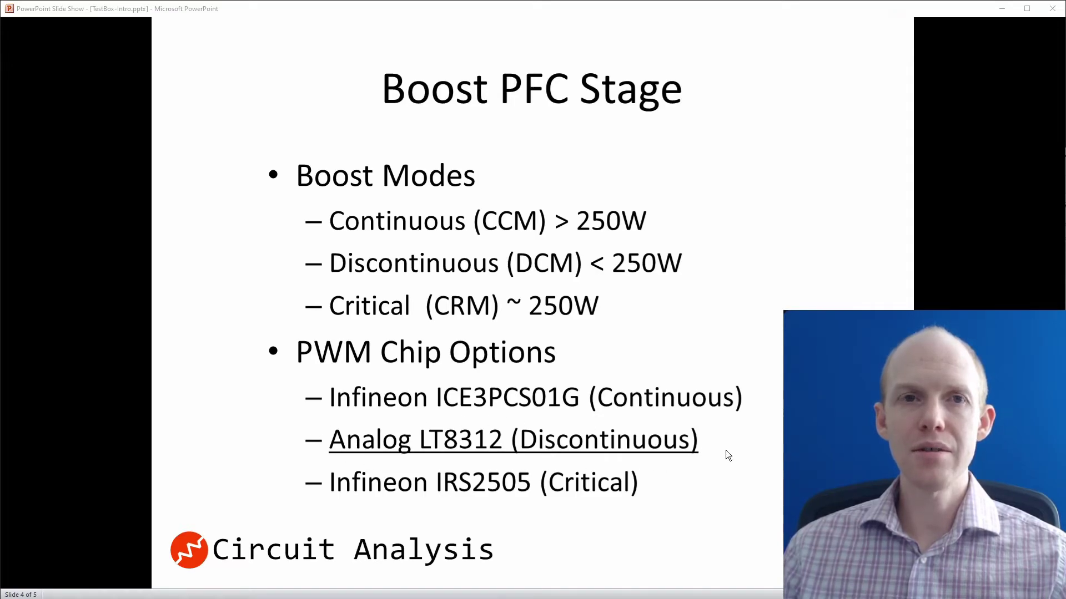
click(694, 440)
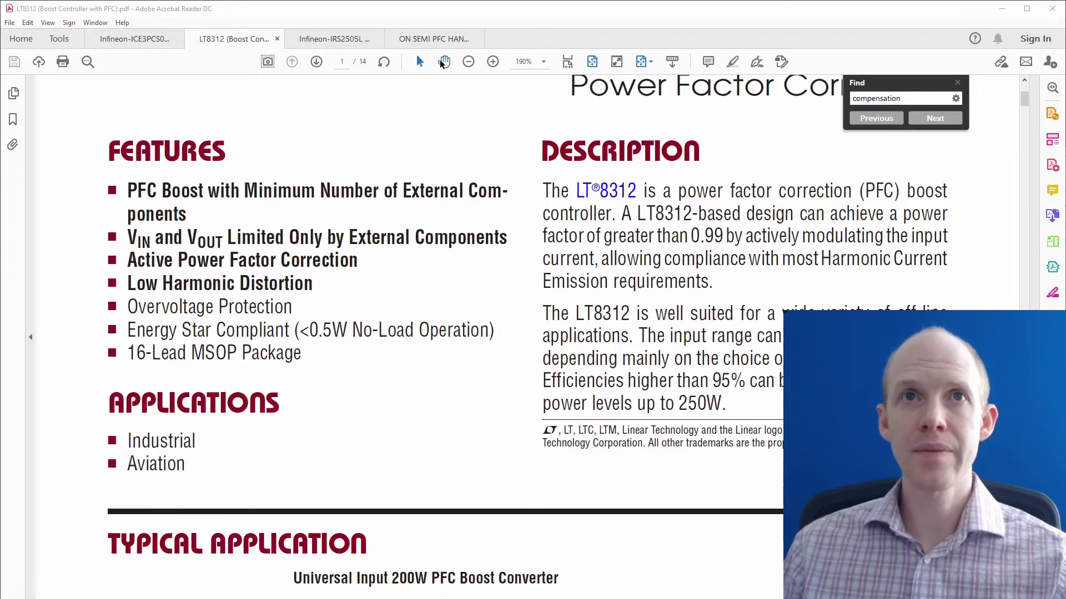
Scroll the LT8312 datasheet to page 10's Universal Input 150W PFC Boost Converter schematic.
key(h)
scroll(464, 274, down, 3)
scroll(464, 274, down, 8)
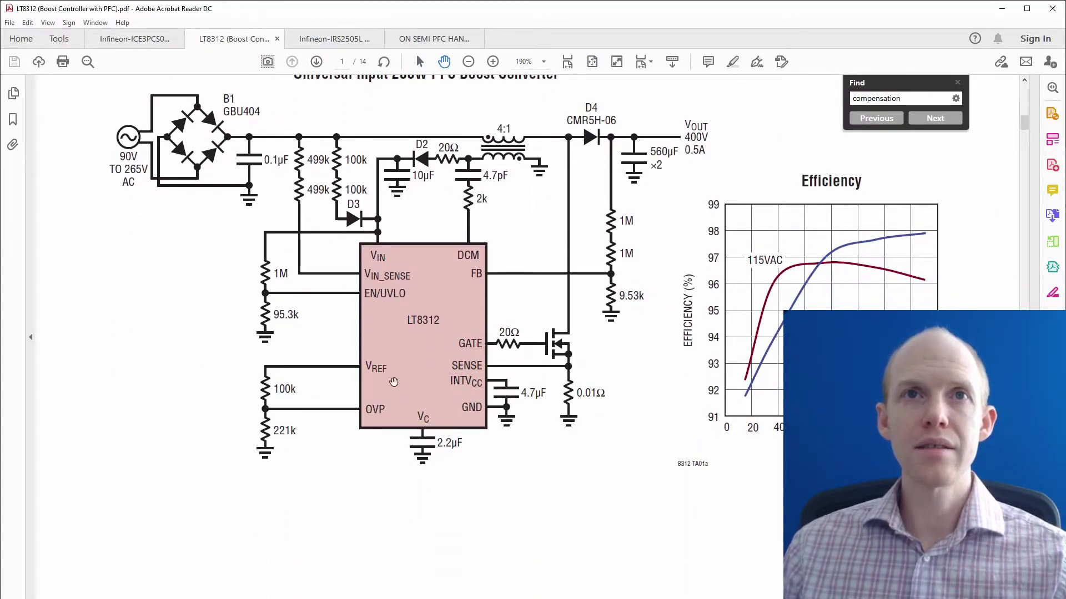
scroll(426, 226, up, 1)
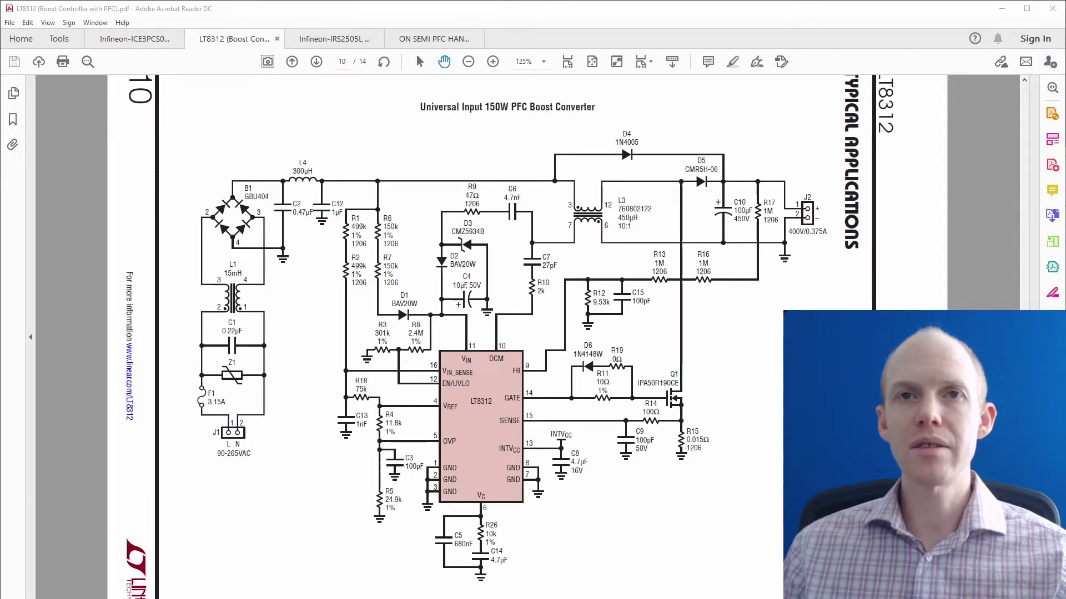
Switch from Acrobat to CircuitStudio's PFCBoostStage.SchDoc schematic in TestBoxProto.PrjPcb.
key(alt+Tab)
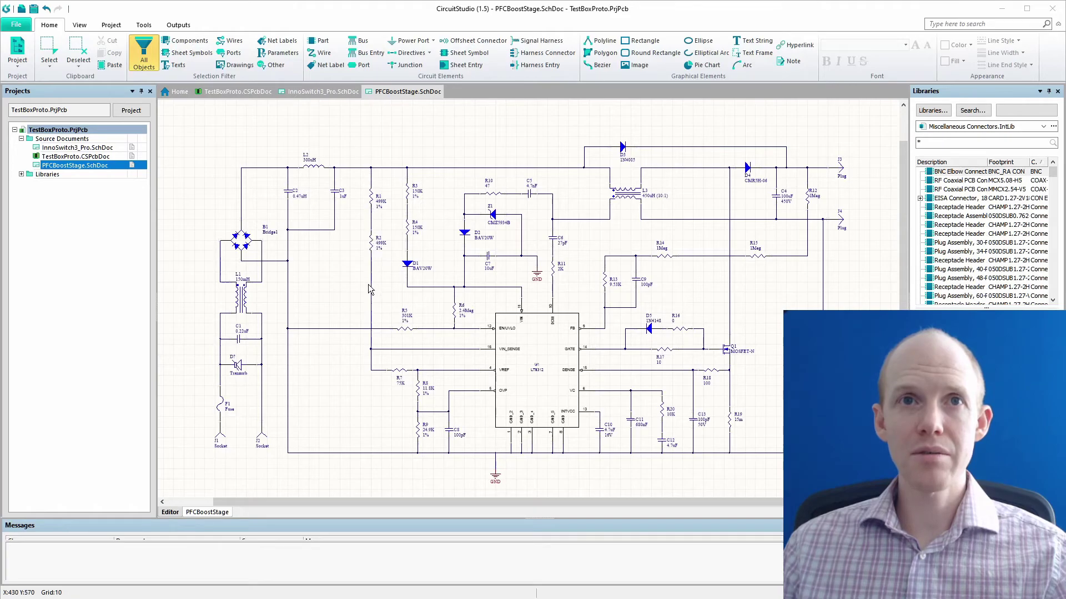
ctrl+scroll(431, 347, up, 5)
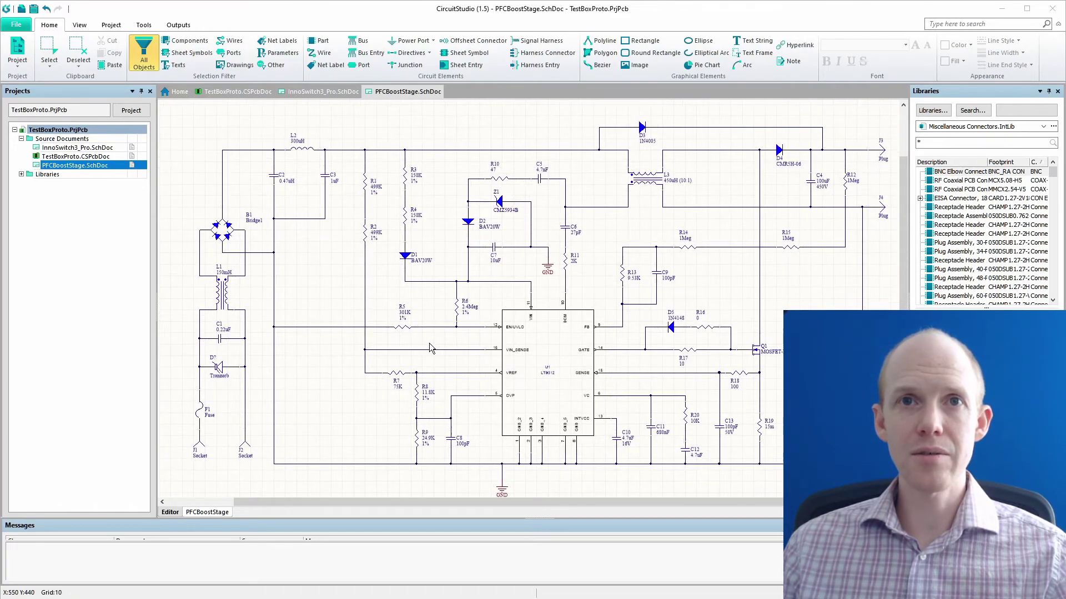
ctrl+scroll(418, 342, up, 1)
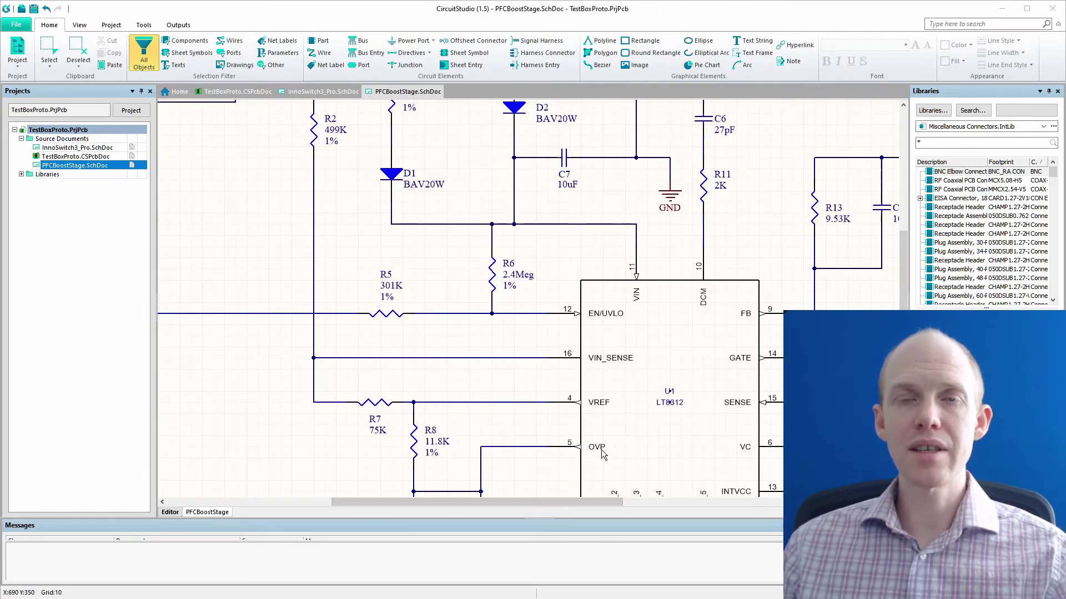
scroll(608, 448, down, 3)
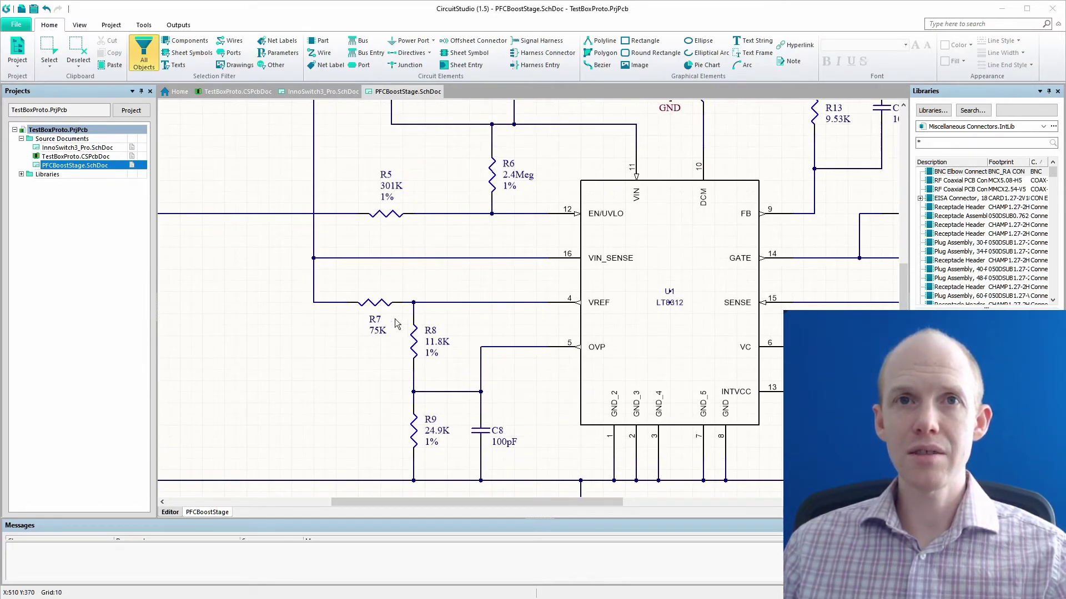
drag(505, 502, 604, 499)
scroll(542, 377, up, 3)
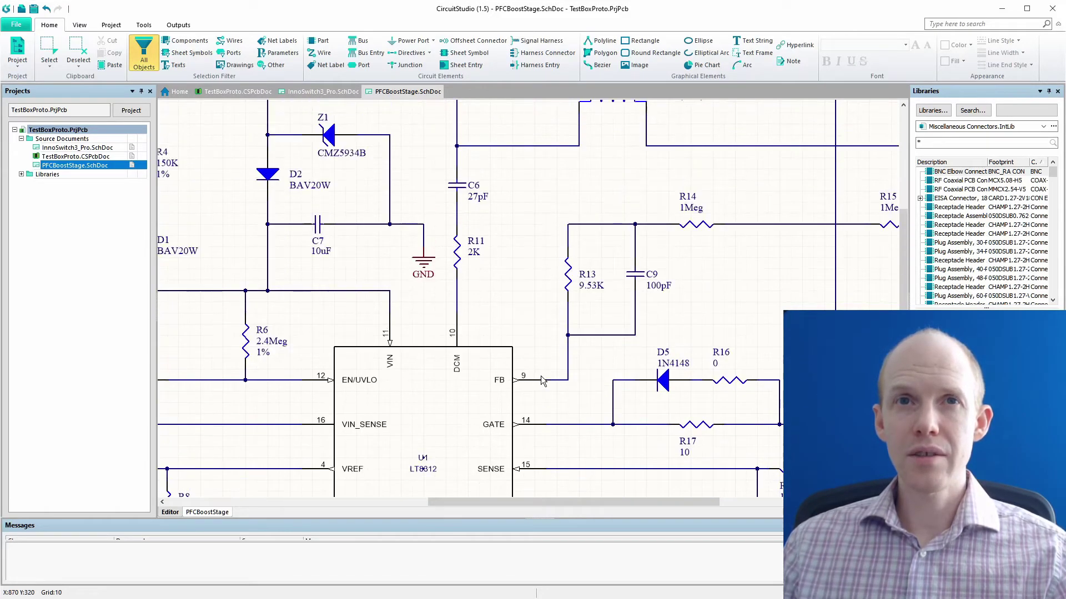
scroll(457, 366, up, 3)
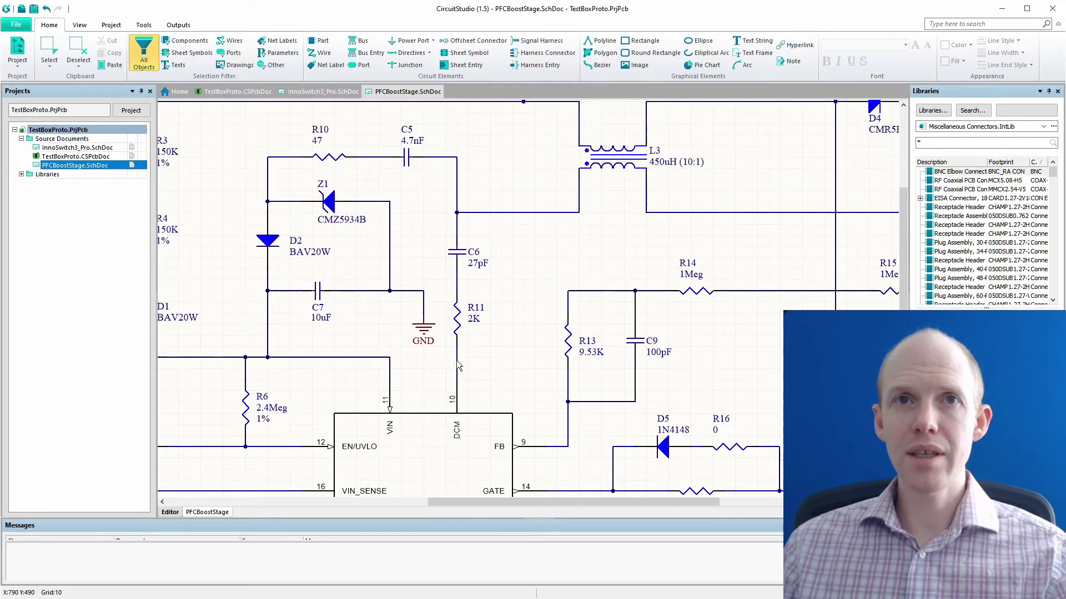
scroll(481, 406, down, 1)
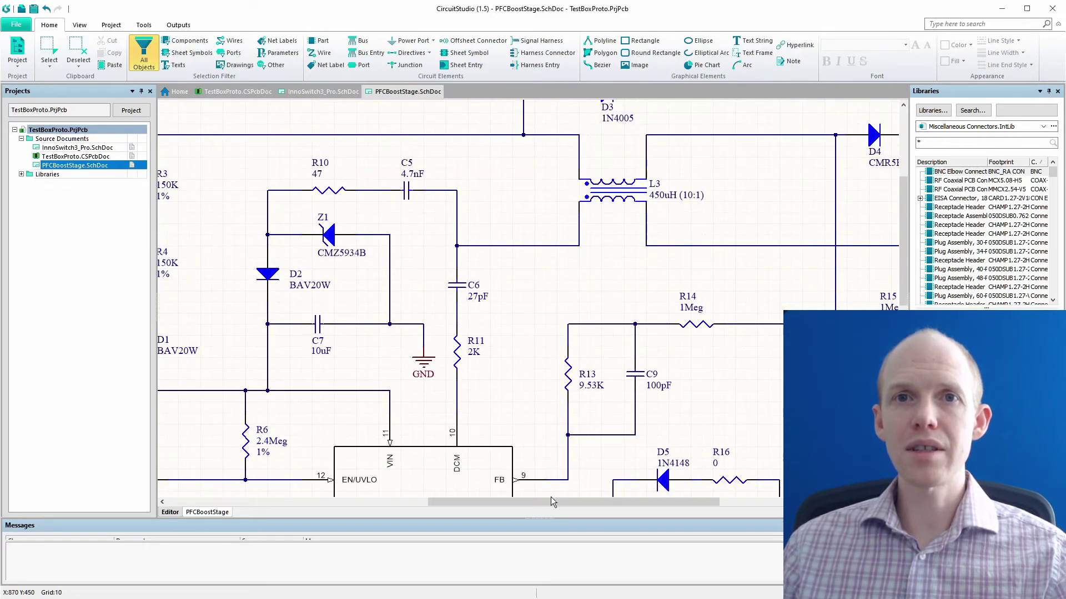
drag(554, 500, 617, 504)
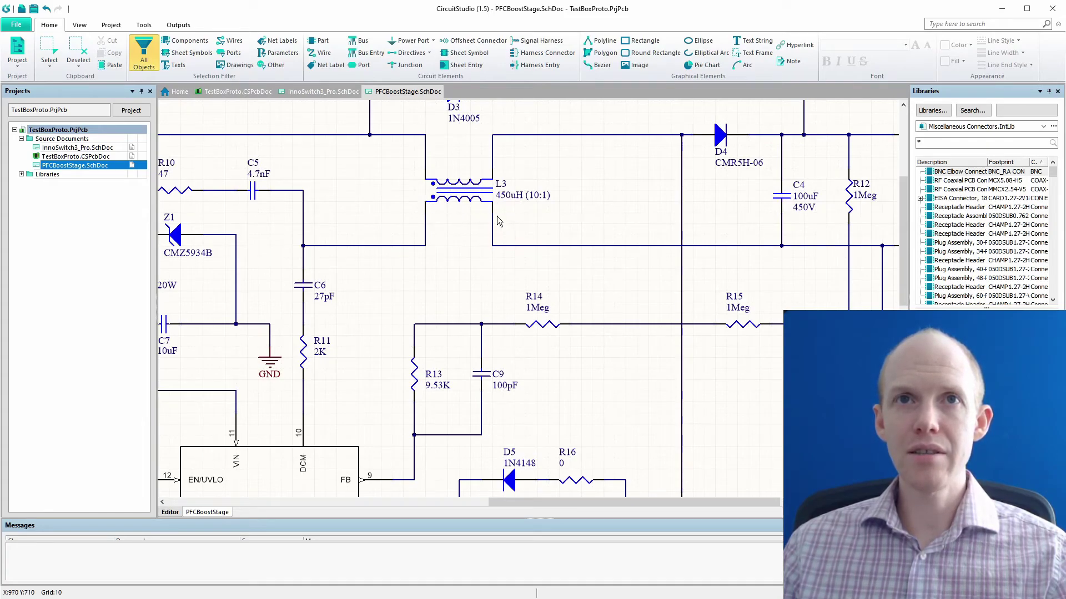
mouse_move(538, 501)
mouse_down()
mouse_move(588, 503)
mouse_move(517, 503)
mouse_up()
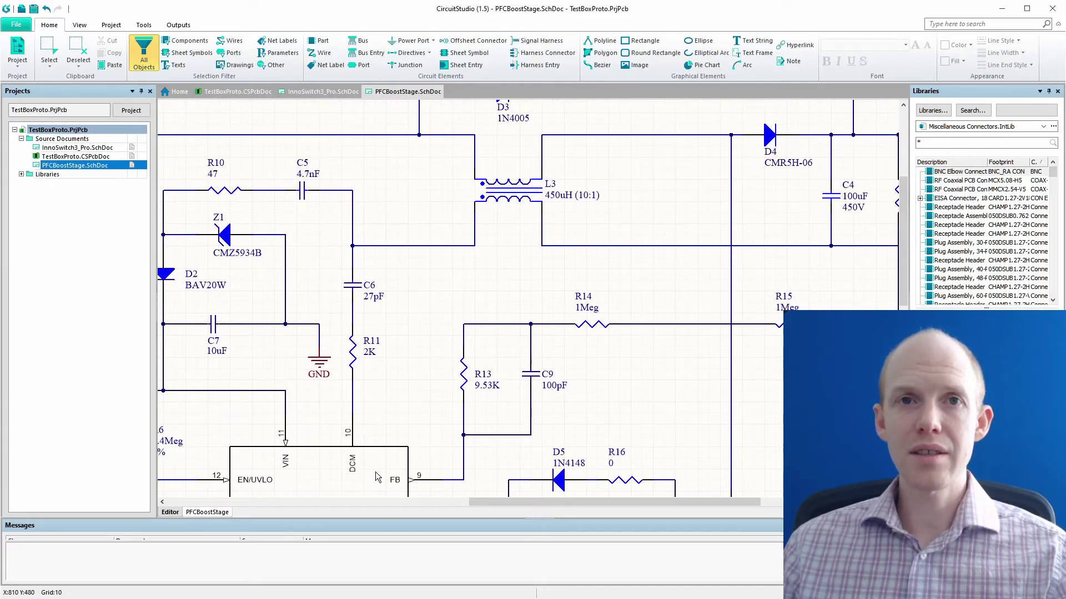
scroll(377, 476, down, 2)
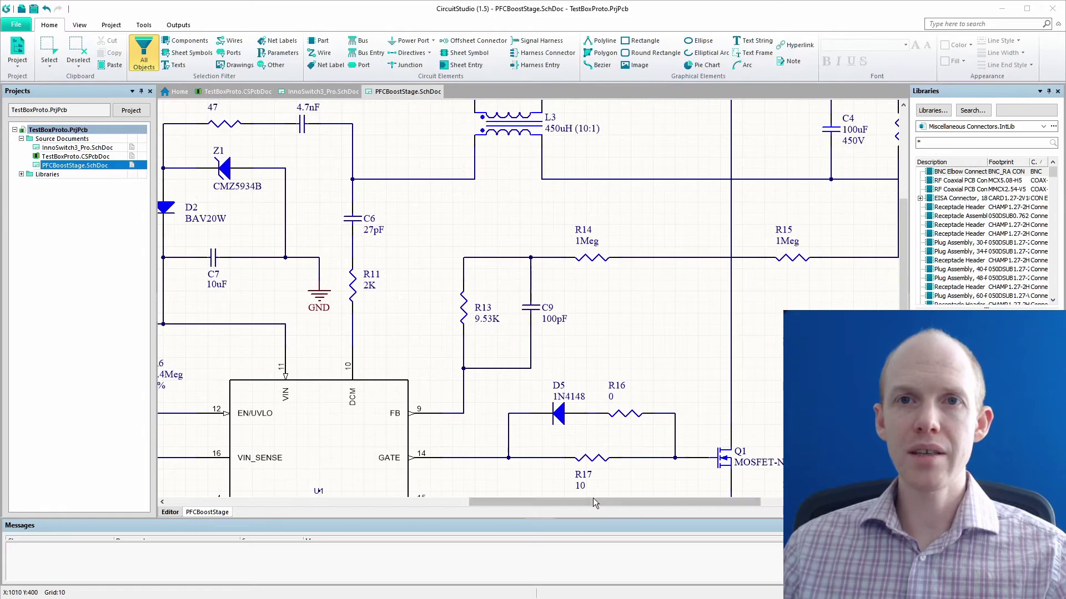
drag(592, 501, 641, 501)
scroll(726, 280, up, 2)
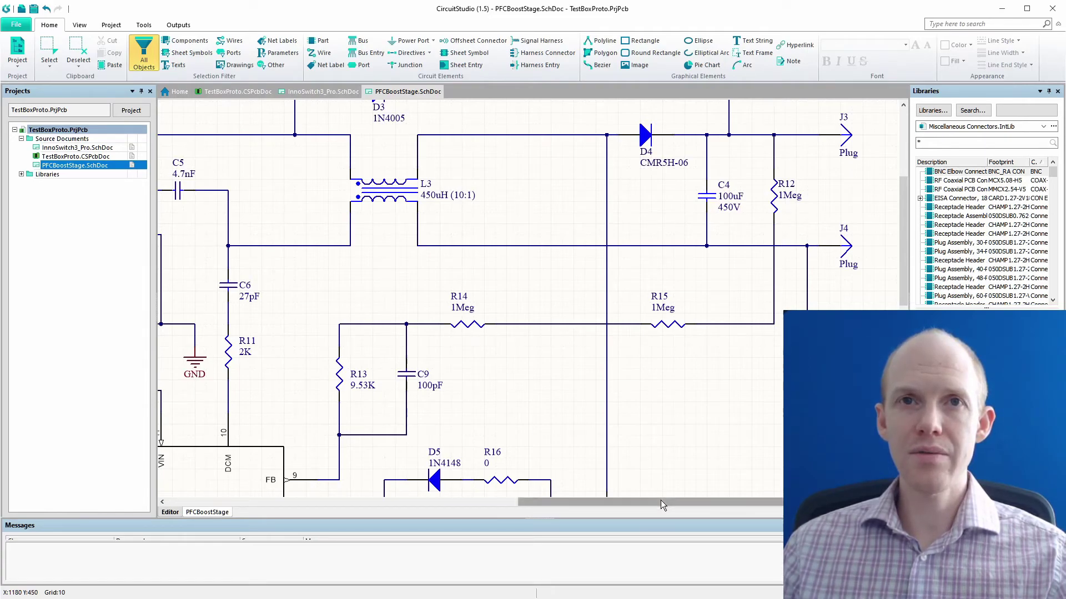
drag(661, 501, 627, 501)
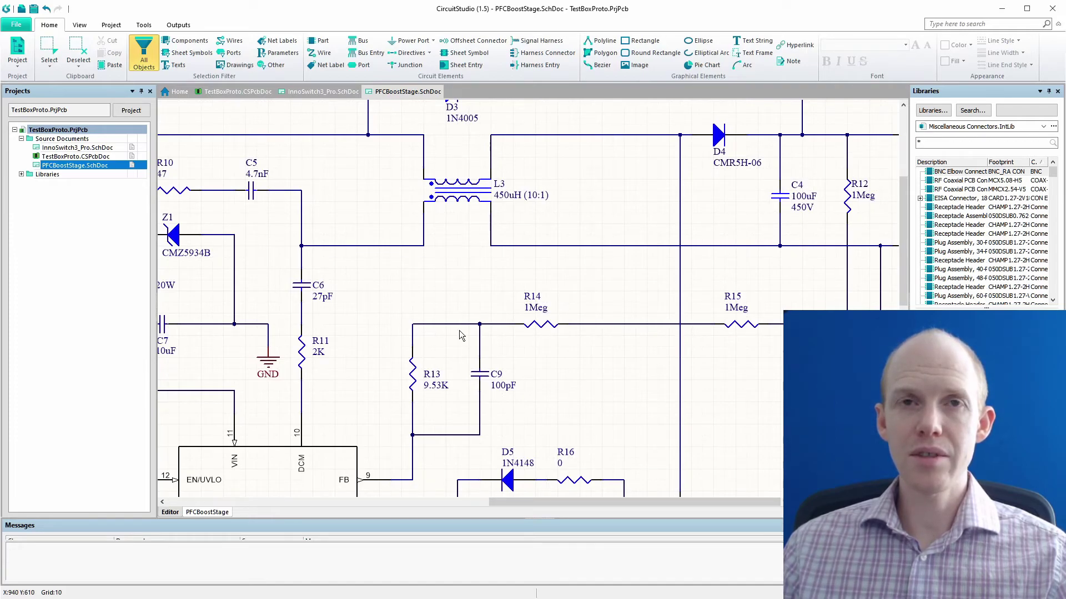
scroll(419, 417, down, 2)
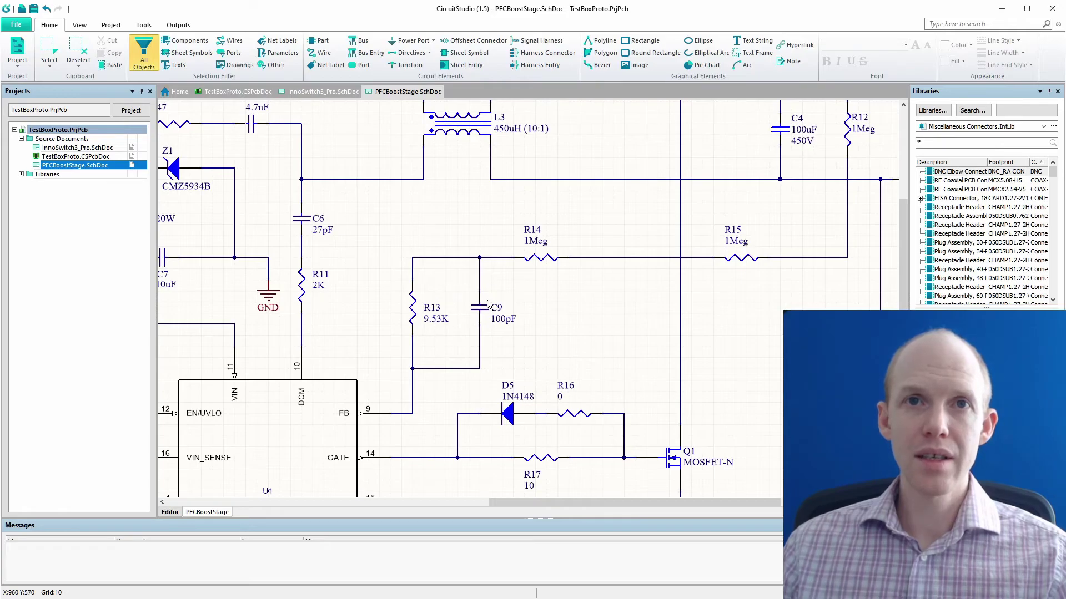
scroll(421, 367, down, 2)
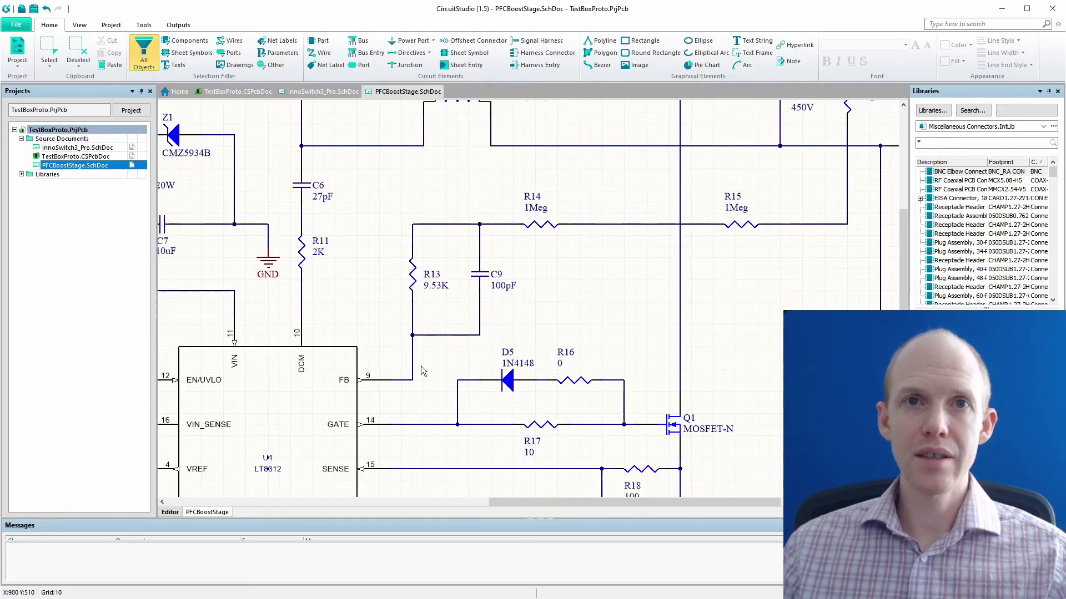
scroll(420, 370, down, 4)
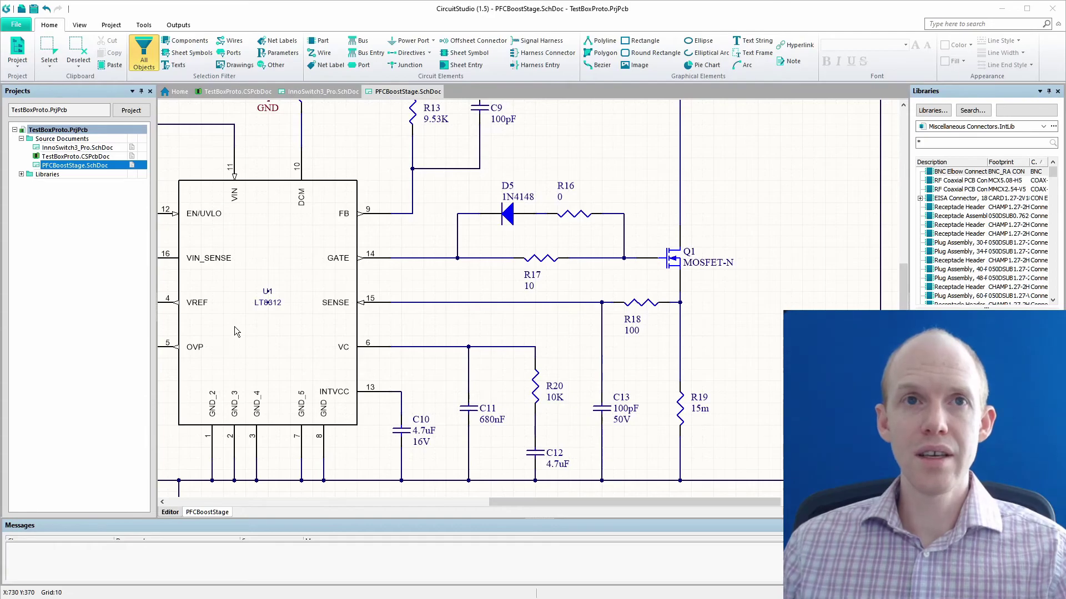
scroll(234, 327, up, 2)
scroll(234, 328, up, 1)
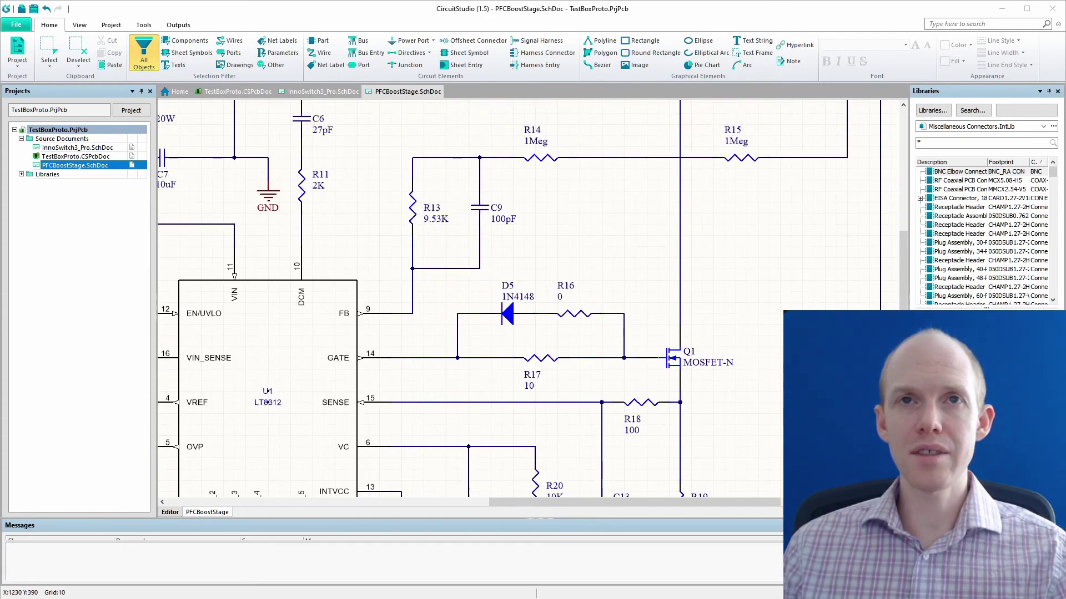
scroll(472, 300, up, 7)
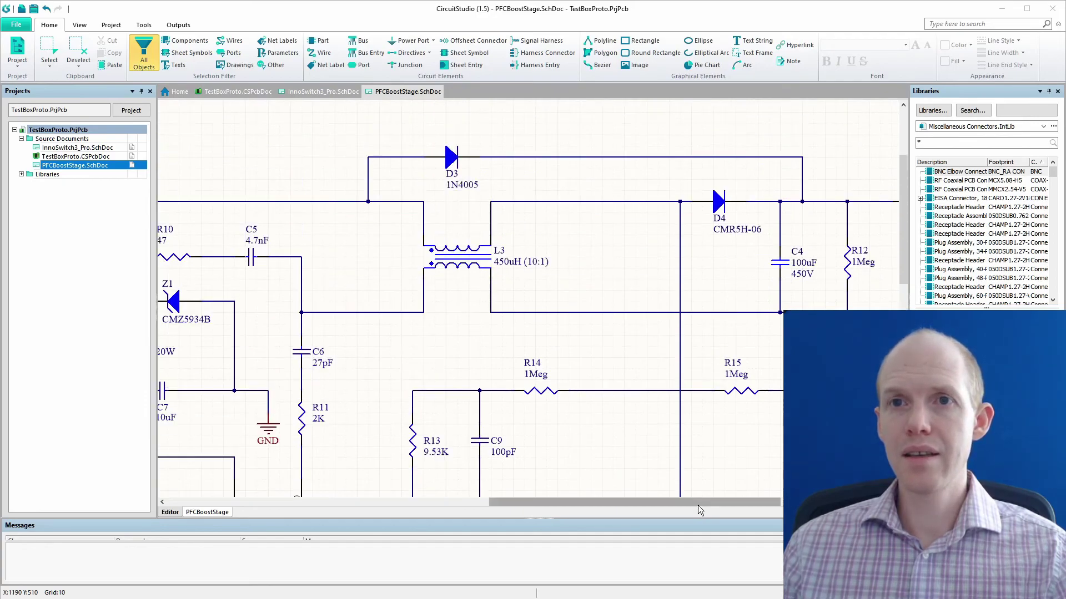
drag(700, 504, 767, 501)
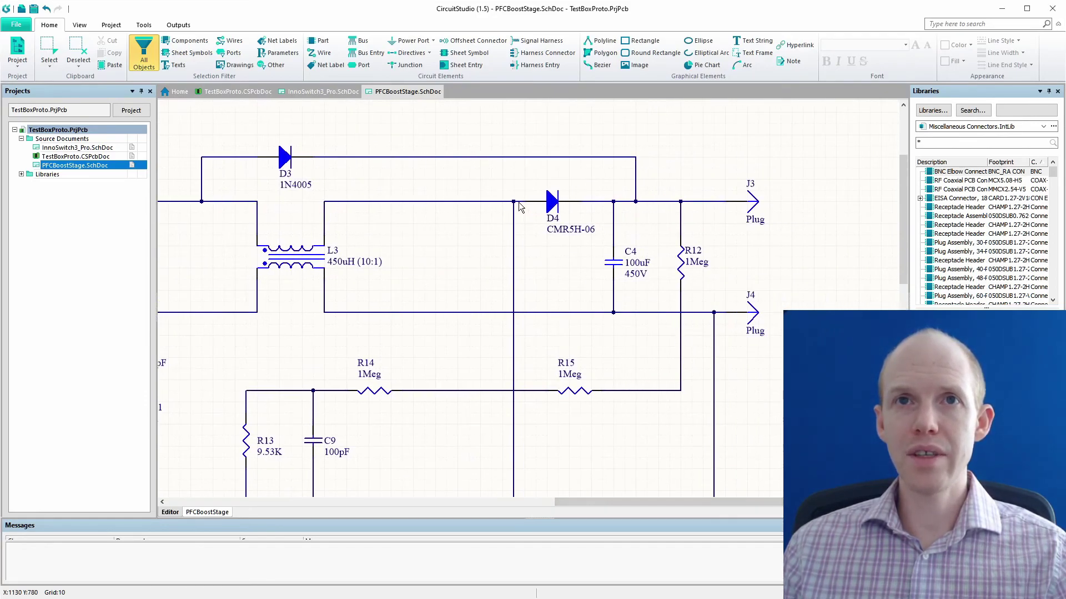
click(615, 260)
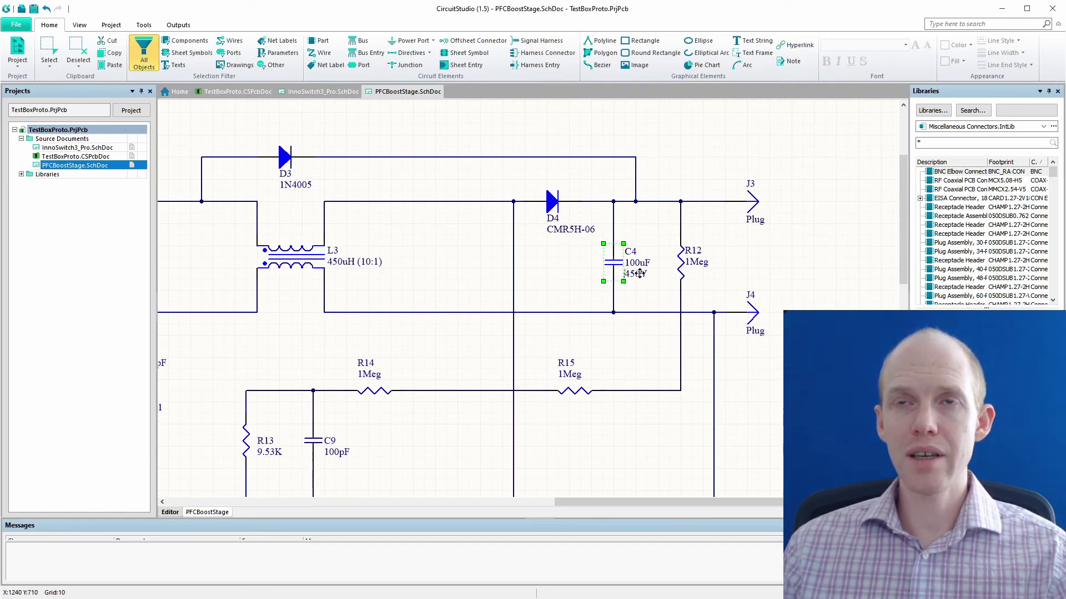
click(774, 279)
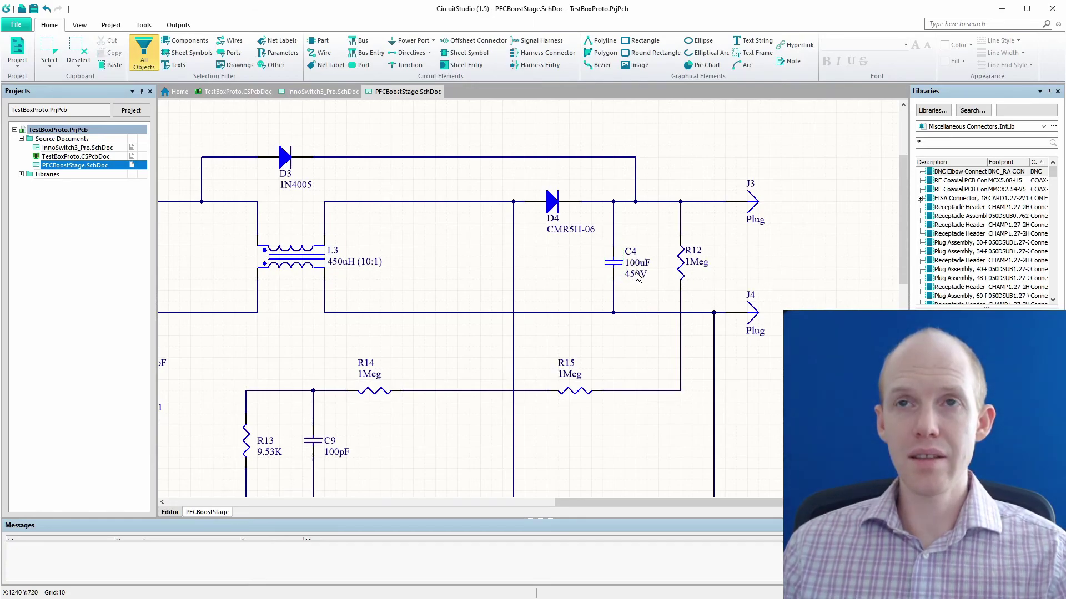